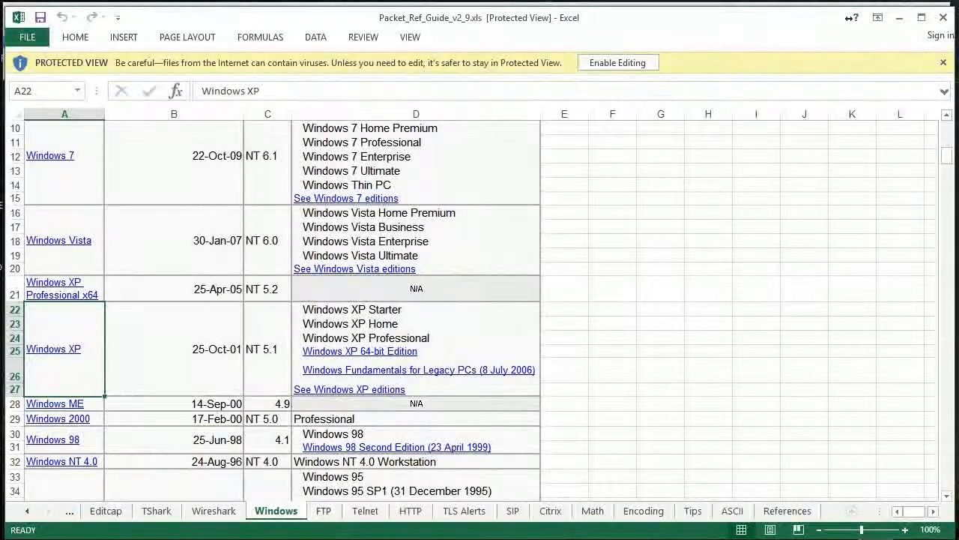
Step: Show the Wireshark sheet of Packet_Ref_Guide_v2_9.xls with its display and capture filter tables
{"action": "left_click", "coordinate": [215, 510]}
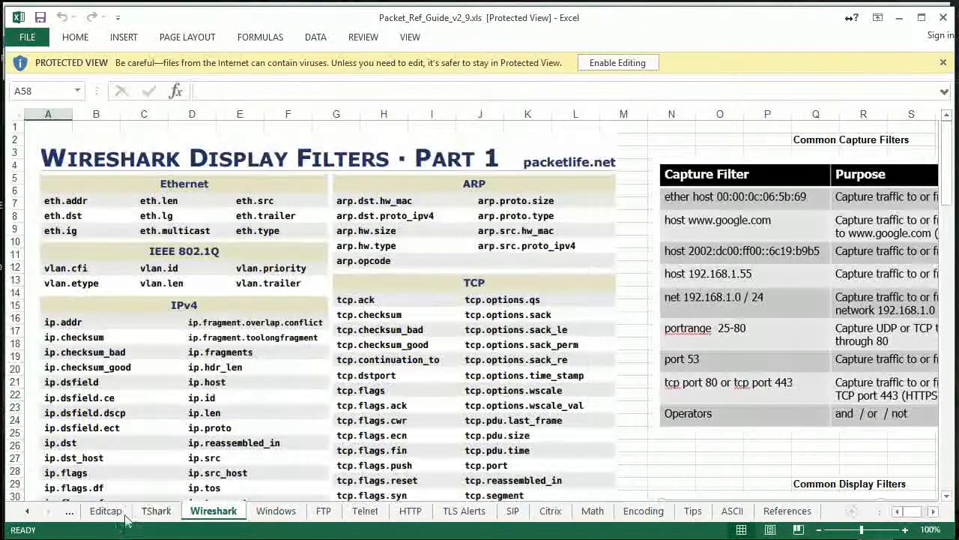
Step: View the IPv4 Hdr header diagram from its top, then minimize Excel to show Chromium's MNEX homepage
{"action": "left_click", "coordinate": [28, 513]}
{"action": "left_click", "coordinate": [28, 513]}
{"action": "left_click", "coordinate": [28, 512]}
{"action": "left_click", "coordinate": [28, 513]}
{"action": "left_click", "coordinate": [28, 513]}
{"action": "left_click", "coordinate": [28, 513]}
{"action": "left_click", "coordinate": [27, 513]}
{"action": "left_click", "coordinate": [28, 512]}
{"action": "left_click", "coordinate": [28, 512]}
{"action": "left_click", "coordinate": [28, 513]}
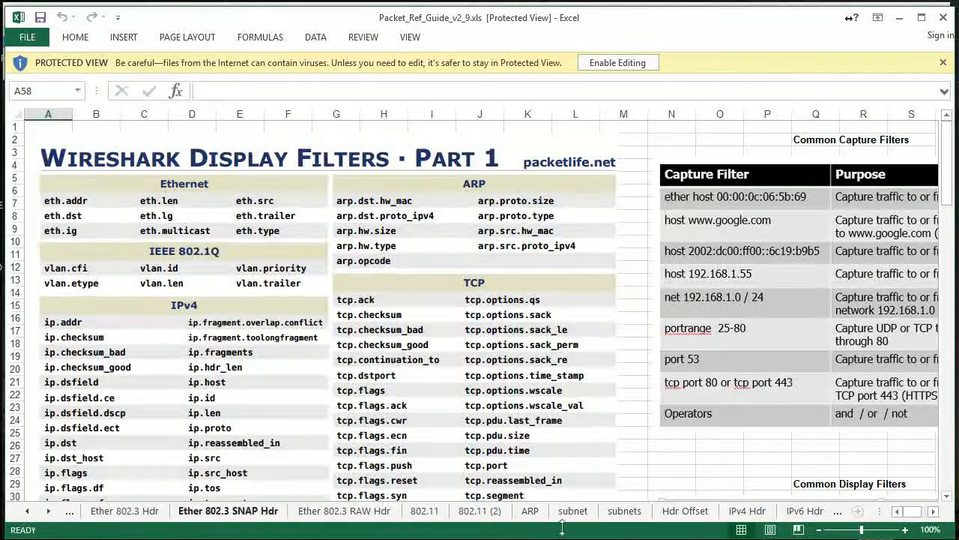
{"action": "left_click", "coordinate": [748, 514]}
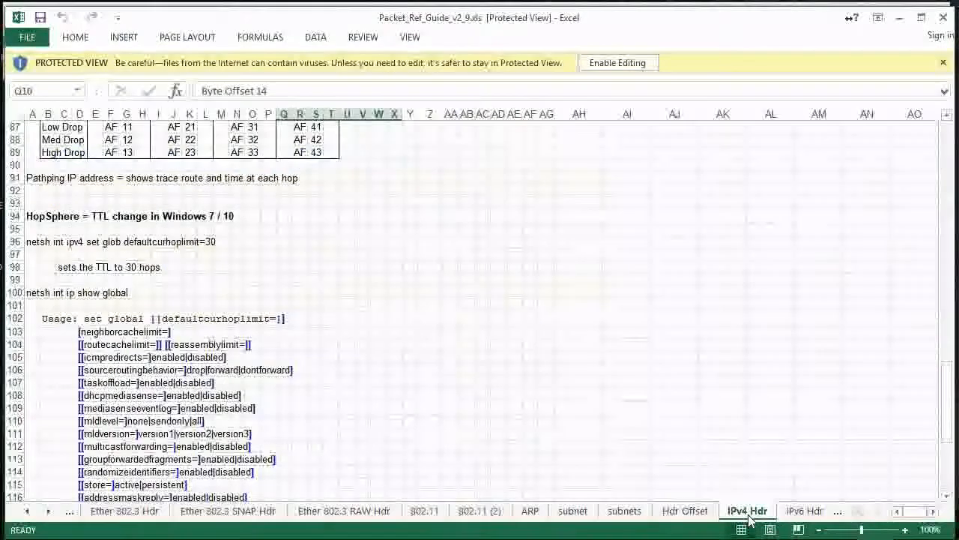
{"action": "left_click_drag", "start_coordinate": [948, 408], "coordinate": [923, 150]}
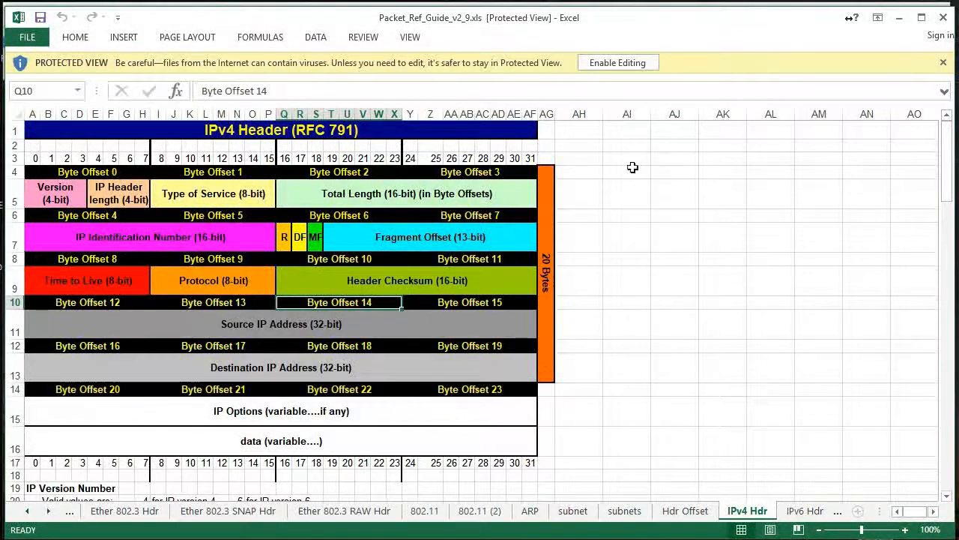
{"action": "left_click", "coordinate": [899, 17]}
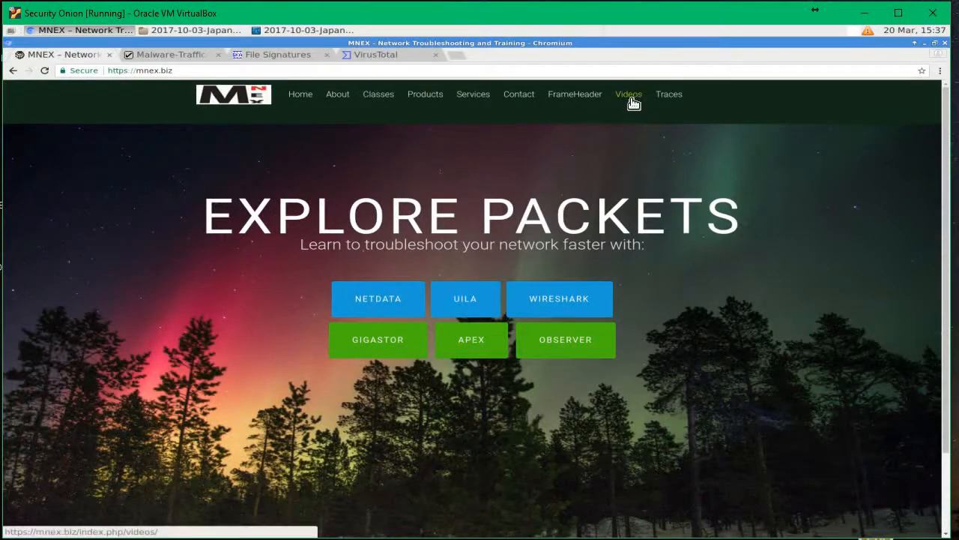
Step: Visit the malware-traffic-analysis.net tab, then bring forward the 873-packet Ursnif capture in Wireshark
{"action": "left_click", "coordinate": [162, 55]}
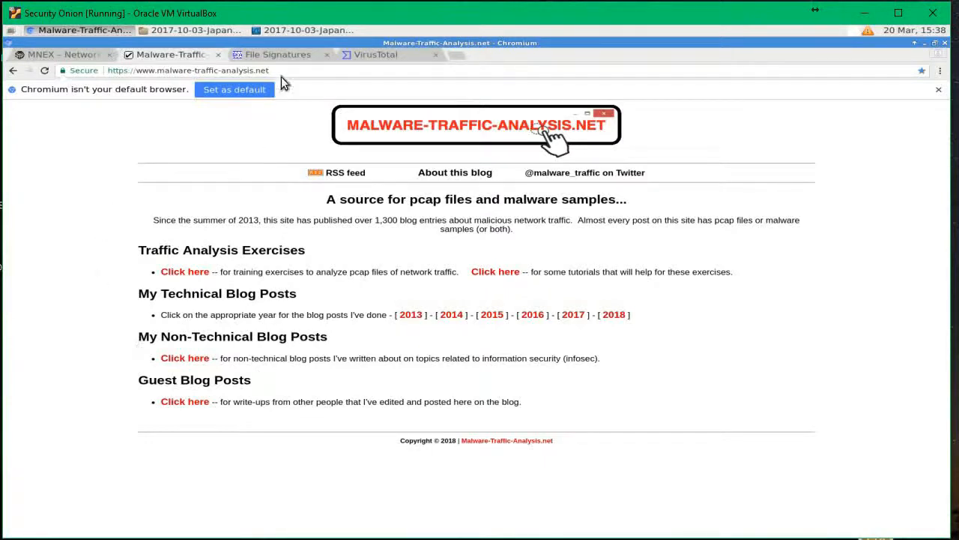
{"action": "left_click", "coordinate": [283, 32]}
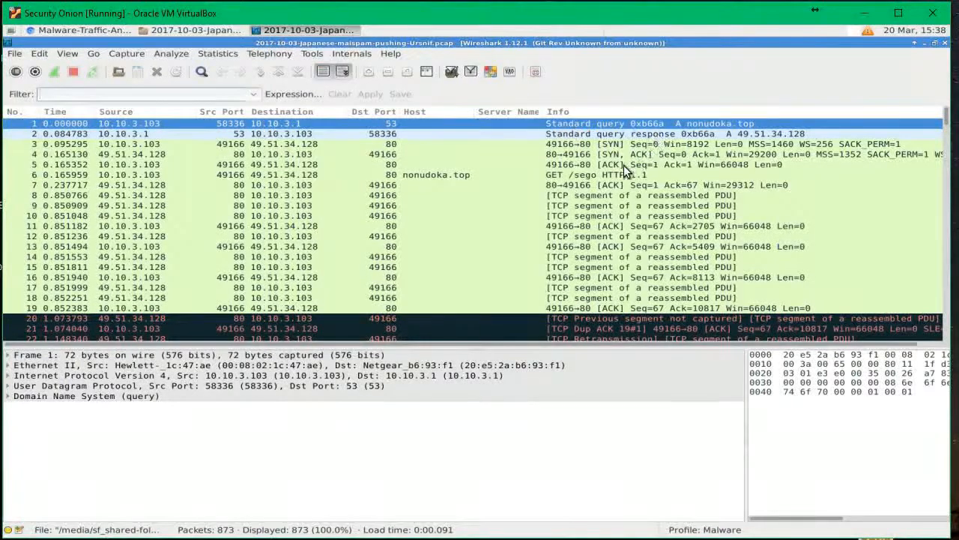
Step: Select packet 6 (GET /sego) and packet 8, the first segment of the server's reply
{"action": "left_click", "coordinate": [574, 176]}
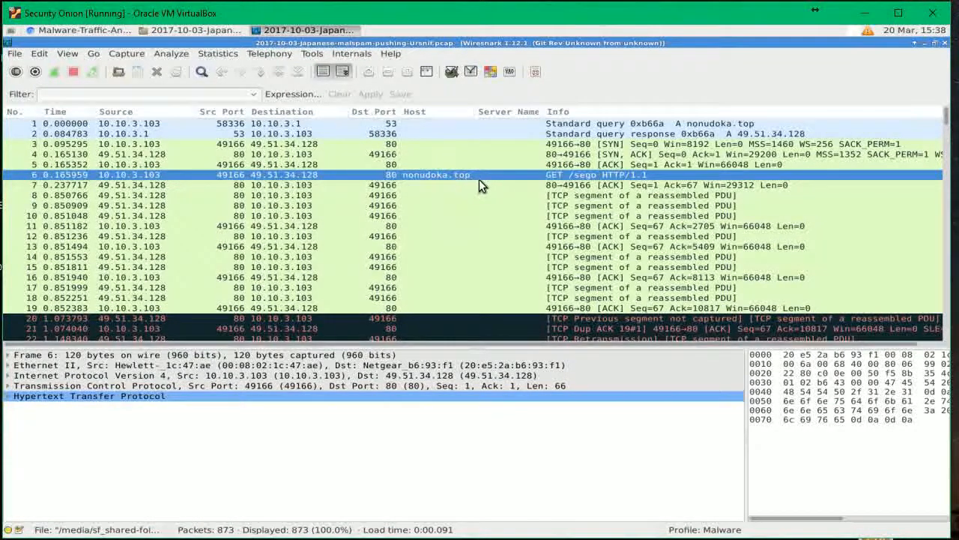
{"action": "left_click", "coordinate": [582, 199]}
{"action": "scroll", "coordinate": [582, 206], "scroll_direction": "down", "scroll_amount": 20}
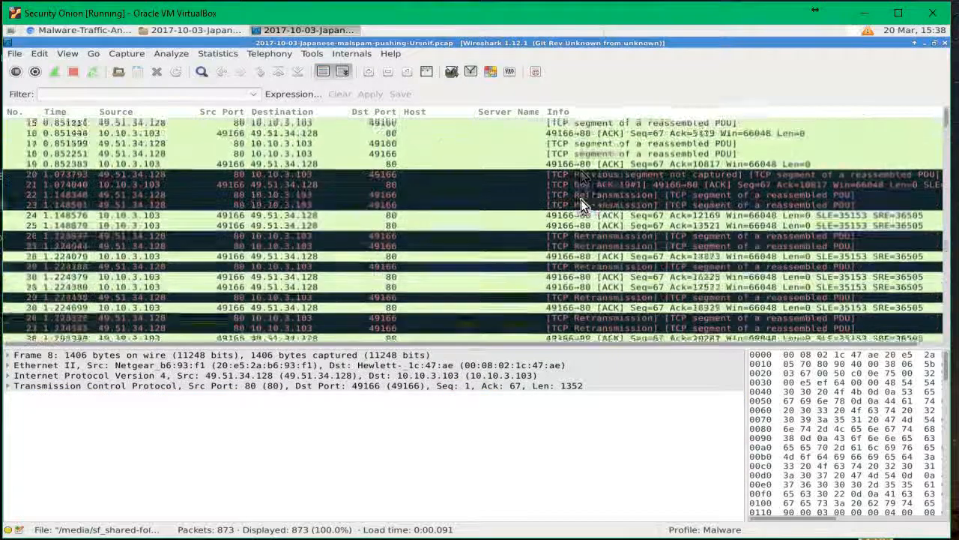
{"action": "scroll", "coordinate": [580, 206], "scroll_direction": "down", "scroll_amount": 4}
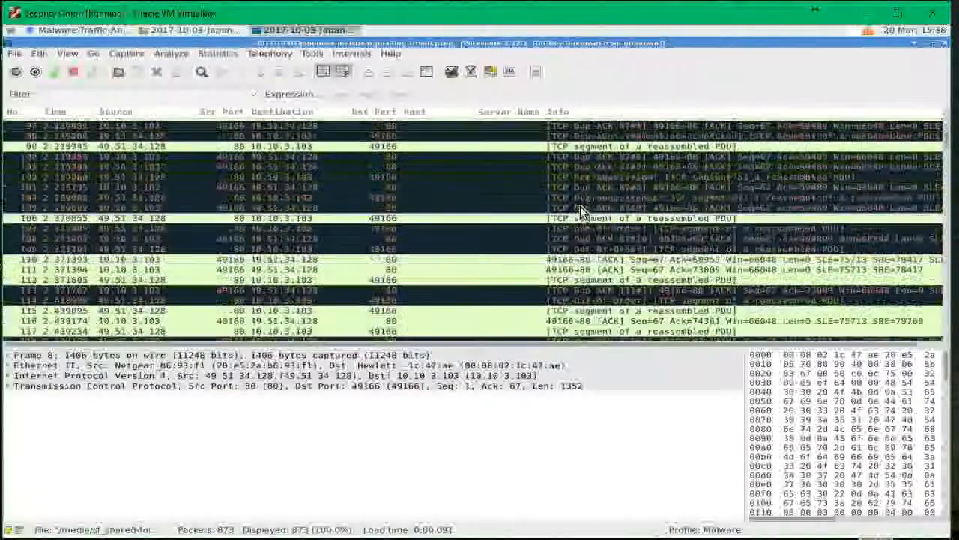
{"action": "scroll", "coordinate": [579, 205], "scroll_direction": "up", "scroll_amount": 20}
{"action": "scroll", "coordinate": [579, 210], "scroll_direction": "up", "scroll_amount": 10}
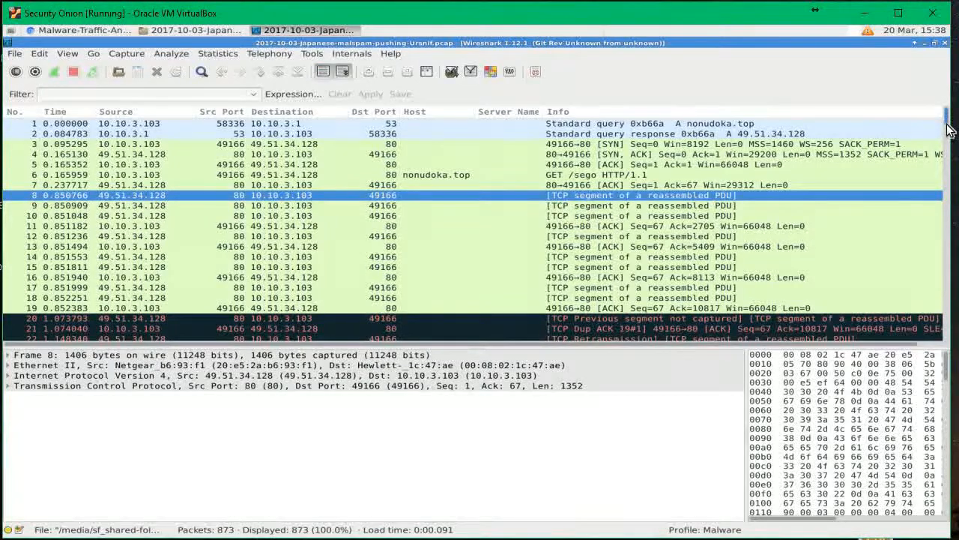
{"action": "scroll", "coordinate": [946, 125], "scroll_direction": "down", "scroll_amount": 20}
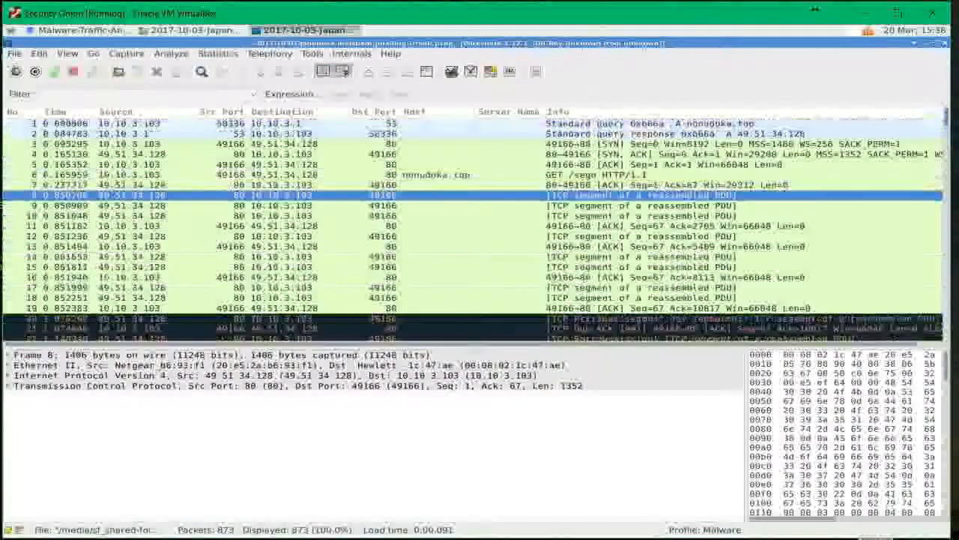
Step: Filter the capture with http.response.code==200, leaving only frame 603's 200 OK reply
{"action": "left_click", "coordinate": [60, 97]}
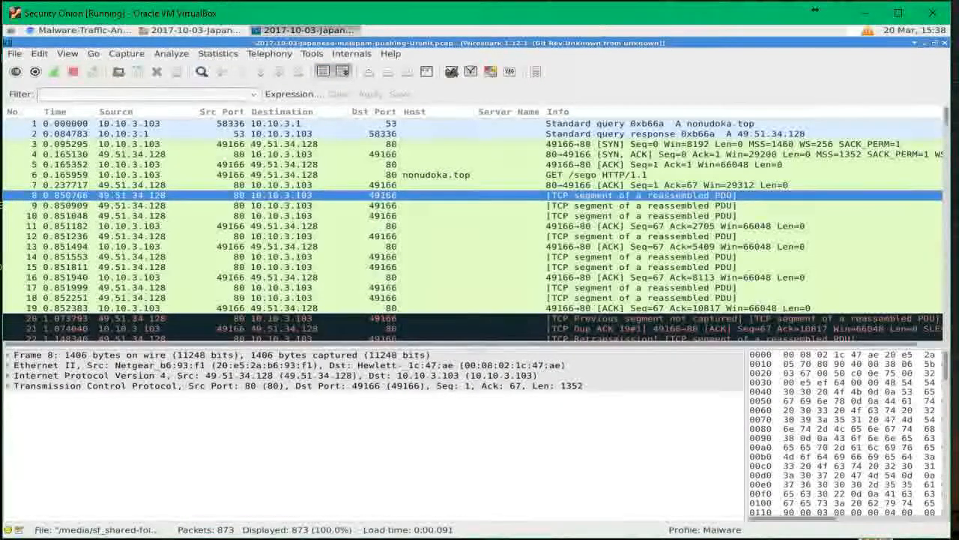
{"action": "type", "text": "http.re"}
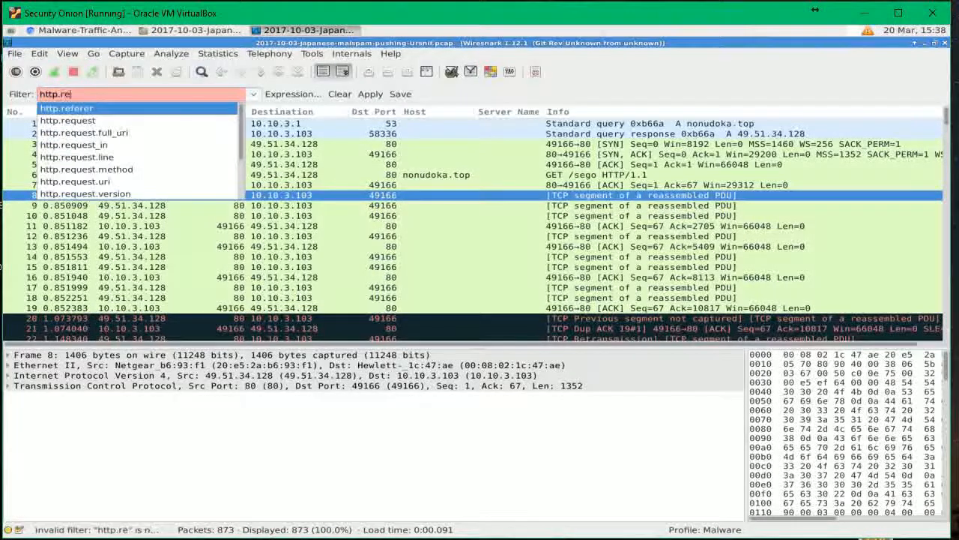
{"action": "type", "text": "spo"}
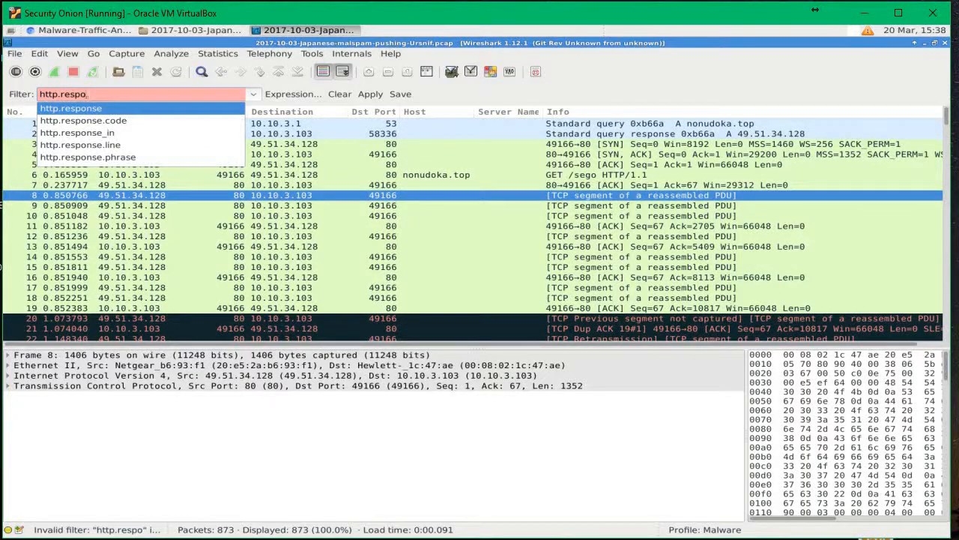
{"action": "key", "text": "Down"}
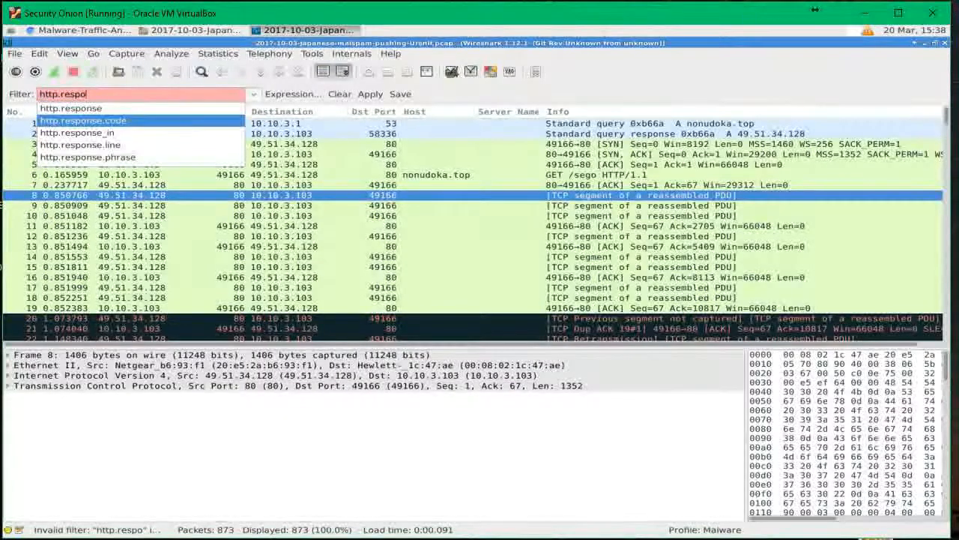
{"action": "key", "text": "Return"}
{"action": "type", "text": "==200"}
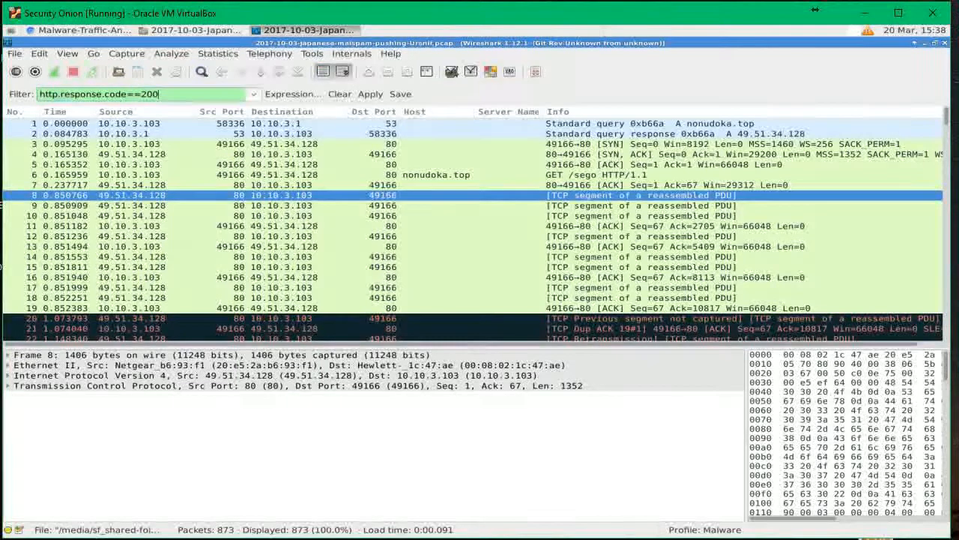
{"action": "key", "text": "Return"}
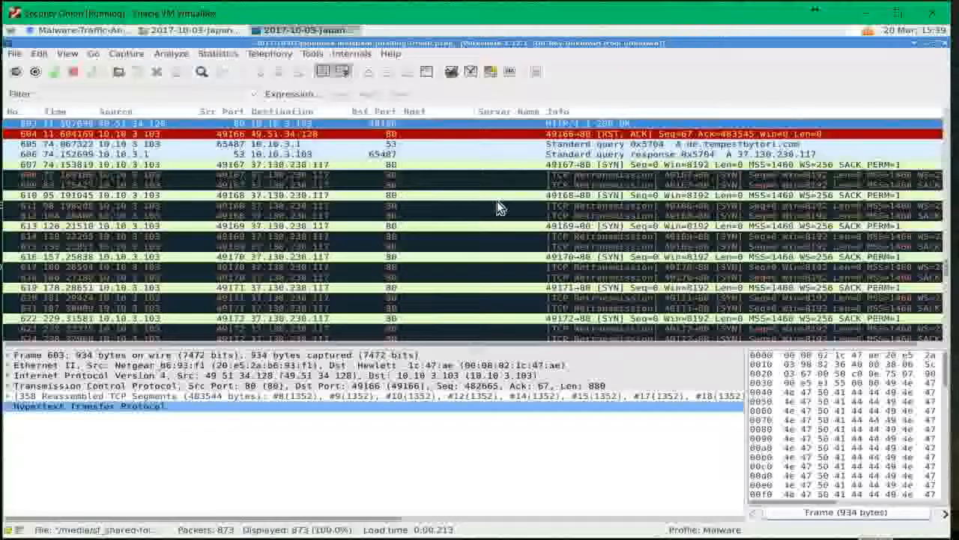
Step: Reapply http.response.code==200 from the display filter history
{"action": "scroll", "coordinate": [475, 207], "scroll_direction": "up", "scroll_amount": 6}
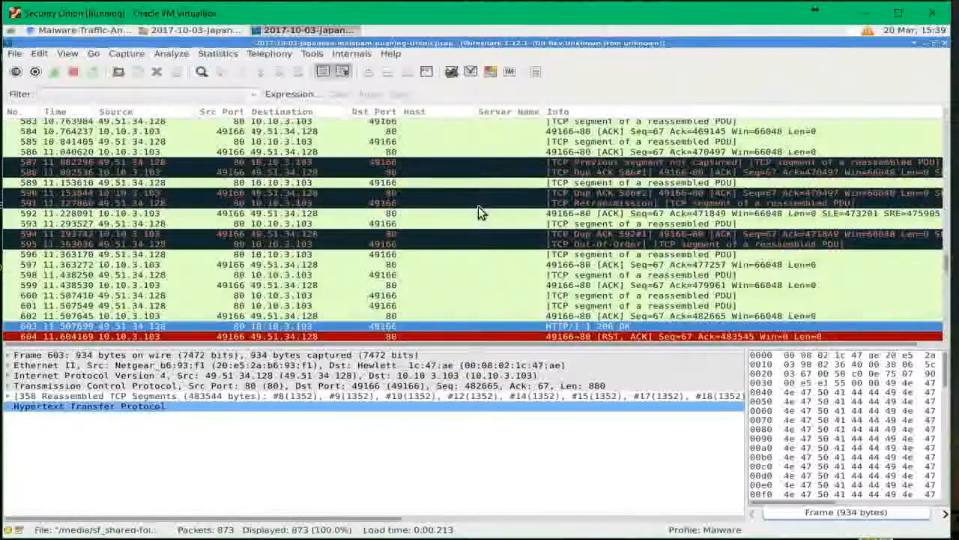
{"action": "left_click", "coordinate": [253, 94]}
{"action": "left_click", "coordinate": [149, 114]}
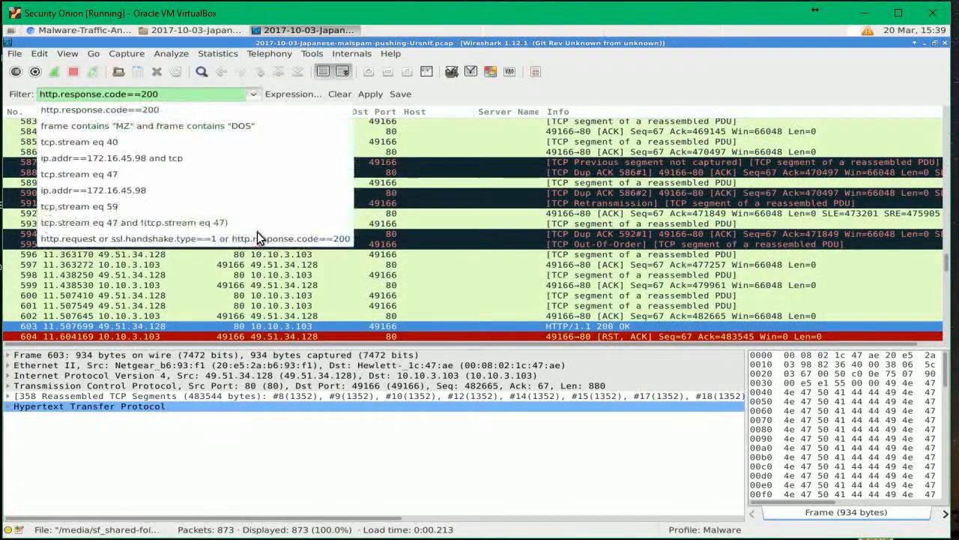
{"action": "left_click", "coordinate": [175, 109]}
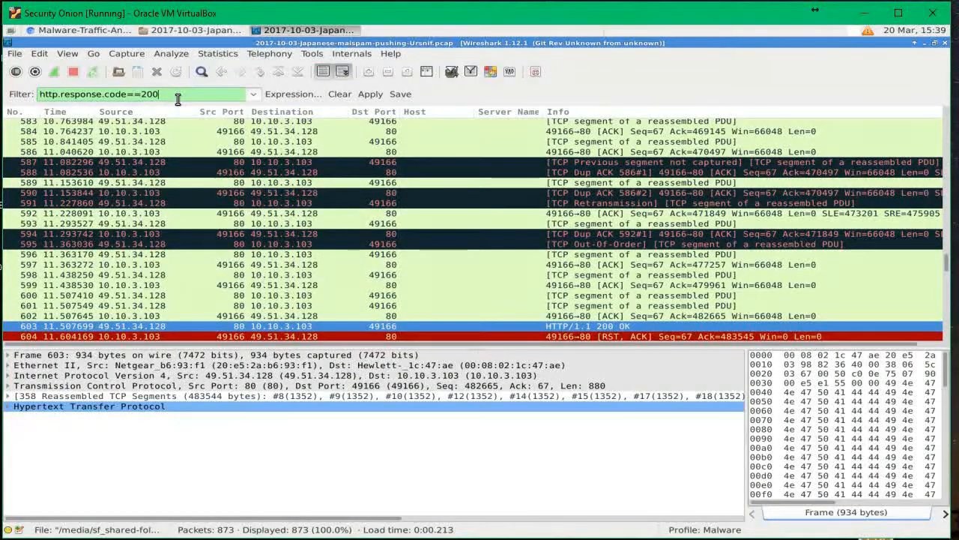
{"action": "key", "text": "Return"}
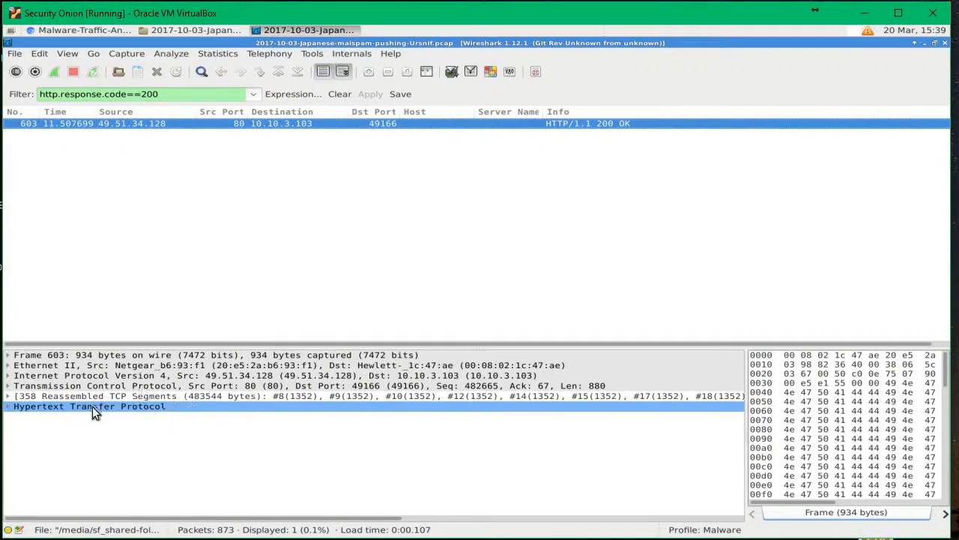
Step: Clear the filter to restore all 873 packets and jump to frame 8 from the reassembled segments
{"action": "left_click", "coordinate": [338, 94]}
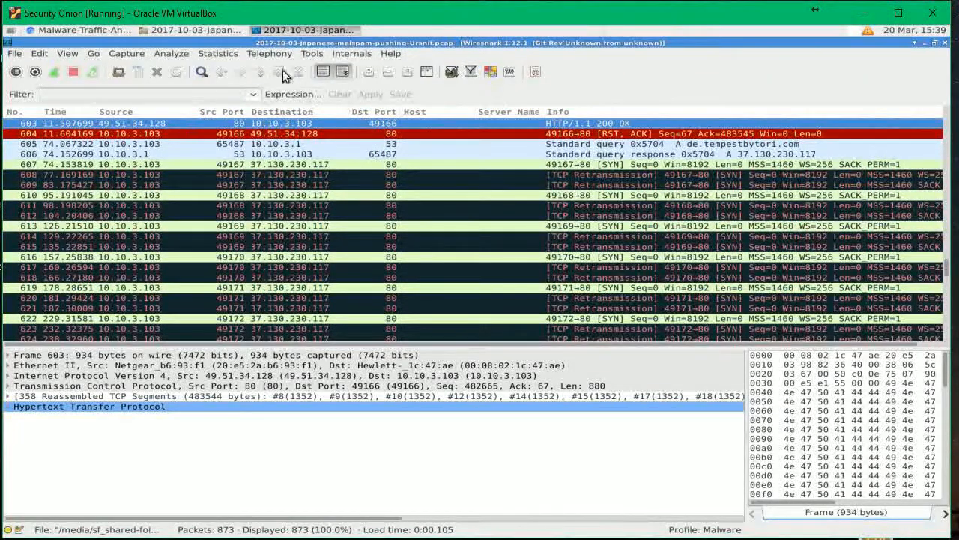
{"action": "double_click", "coordinate": [495, 406]}
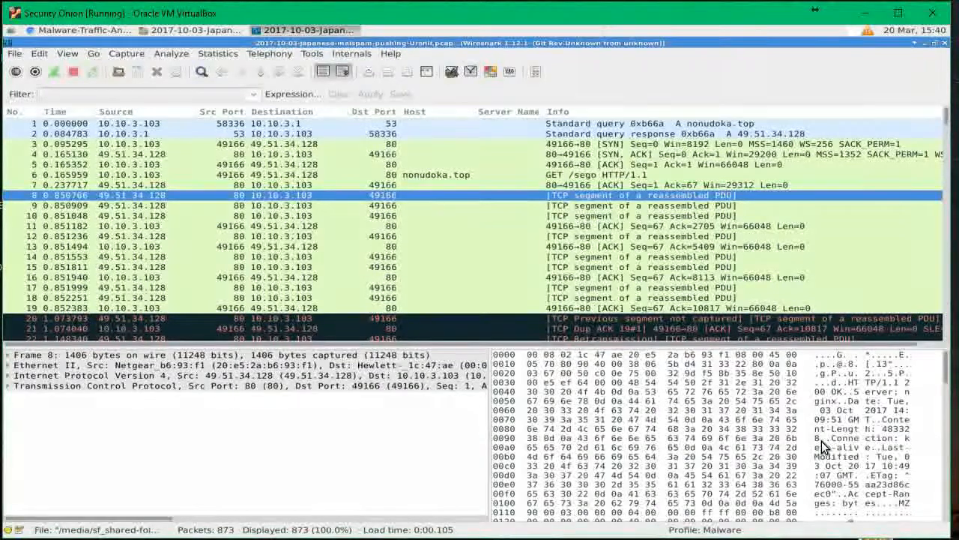
Step: Show packet 8's TCP segment data down to the MZ header, then return to Chromium
{"action": "left_click_drag", "start_coordinate": [947, 369], "coordinate": [948, 373]}
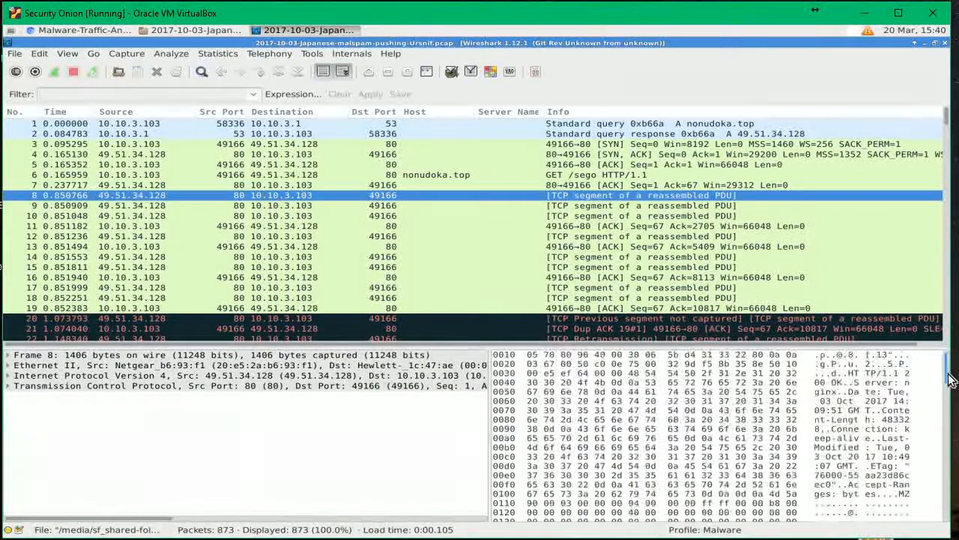
{"action": "left_click", "coordinate": [922, 496]}
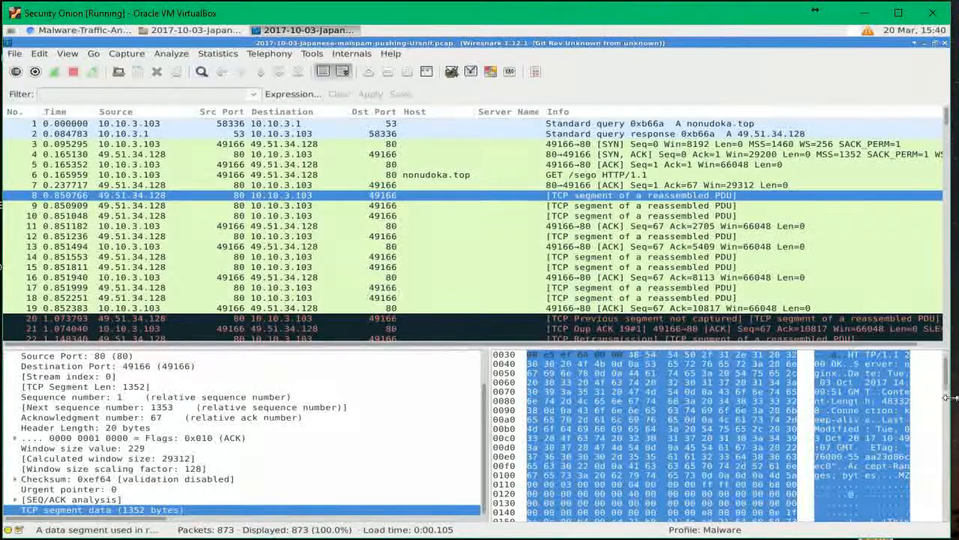
{"action": "left_click_drag", "start_coordinate": [947, 374], "coordinate": [947, 384]}
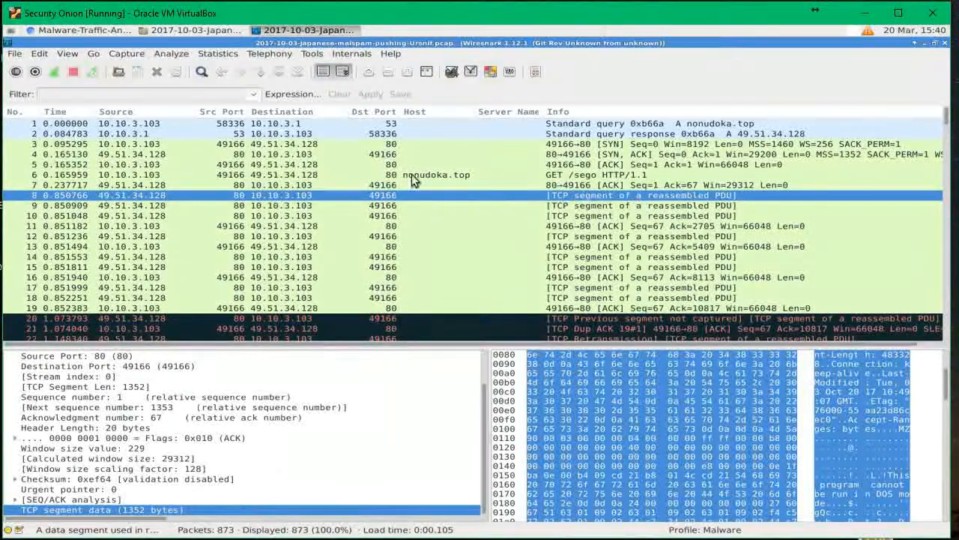
{"action": "left_click", "coordinate": [84, 30]}
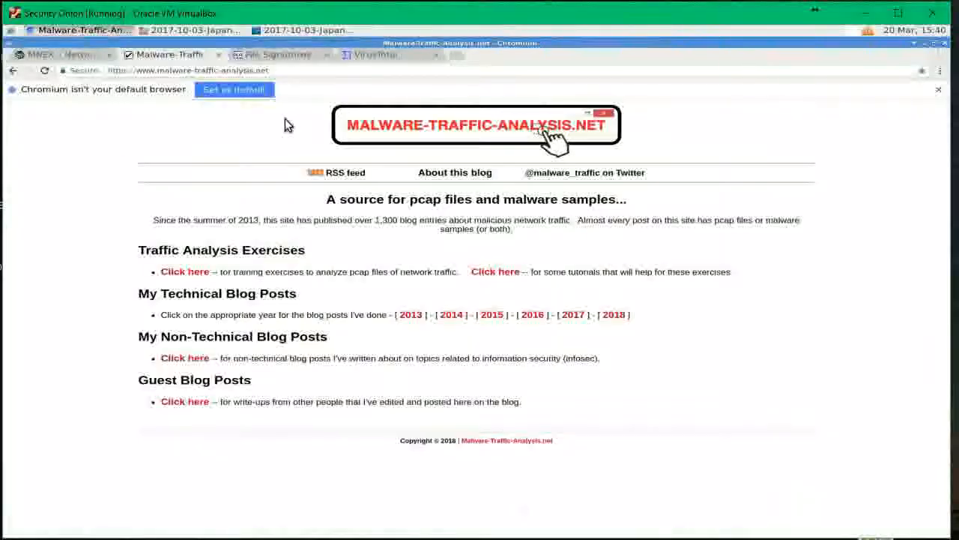
Step: Search the File Signatures Table for MZ to find the 4D 5A Windows/DOS executable entry
{"action": "left_click", "coordinate": [252, 56]}
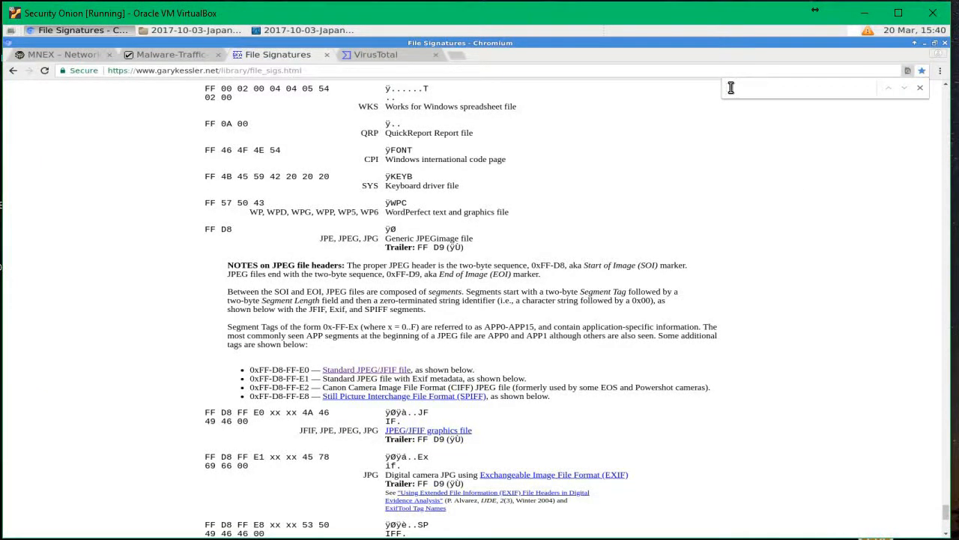
{"action": "type", "text": "MZ"}
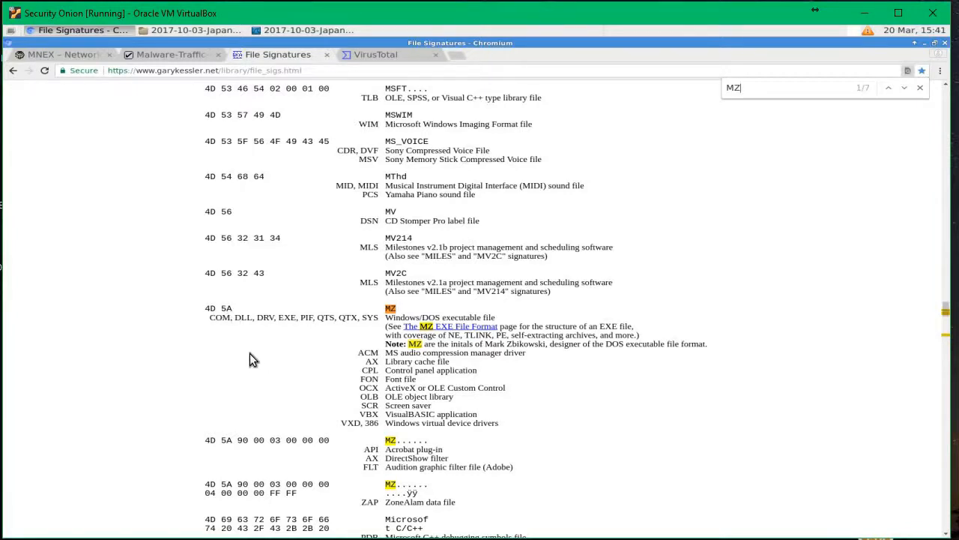
{"action": "scroll", "coordinate": [250, 353], "scroll_direction": "down", "scroll_amount": 1}
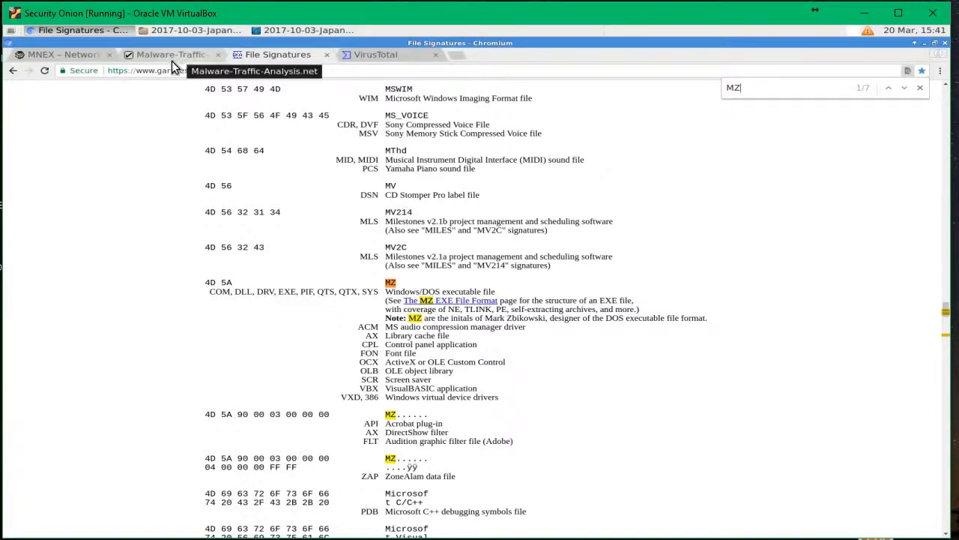
Step: Apply the saved 'S-Malware - HTTP Response = File Type MZ' filter, leaving only frame 8
{"action": "left_click", "coordinate": [304, 30]}
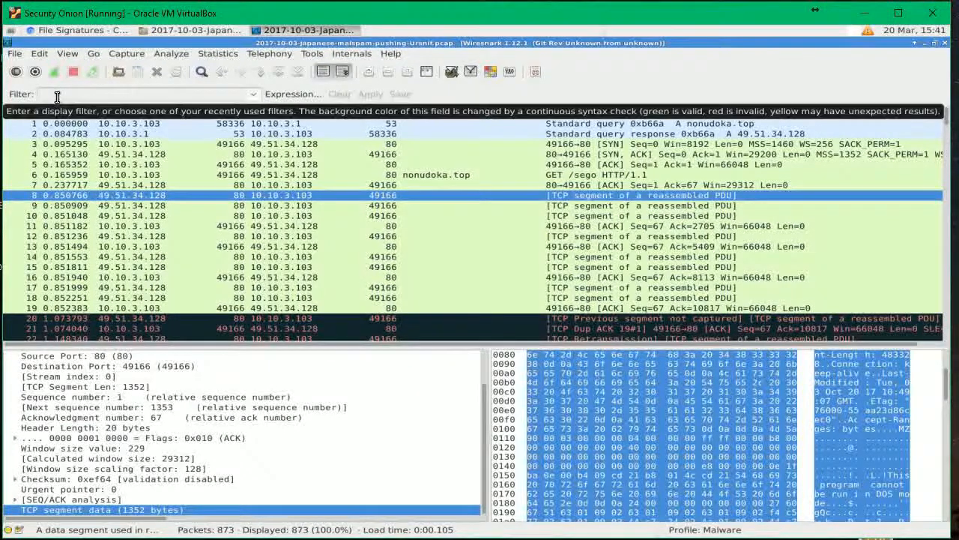
{"action": "left_click", "coordinate": [472, 69]}
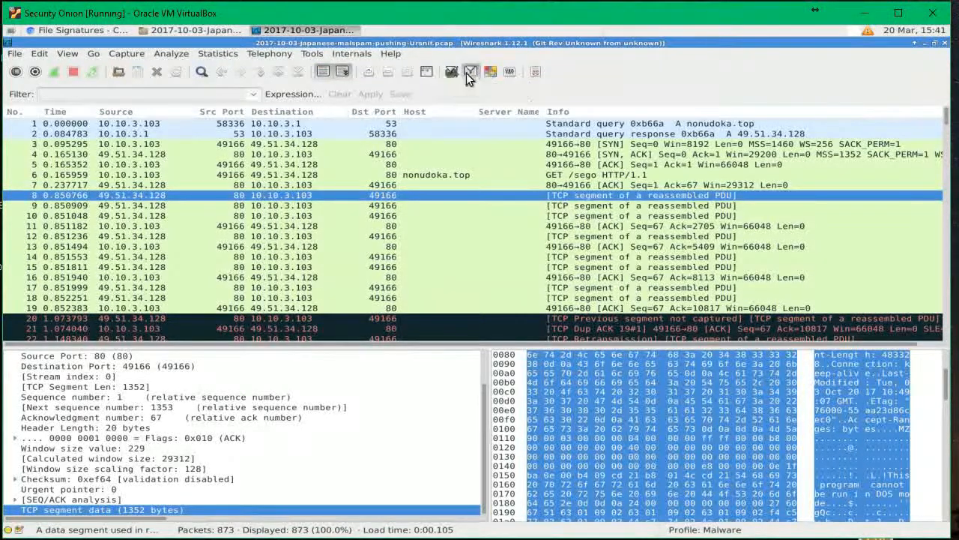
{"action": "scroll", "coordinate": [459, 270], "scroll_direction": "down", "scroll_amount": 4}
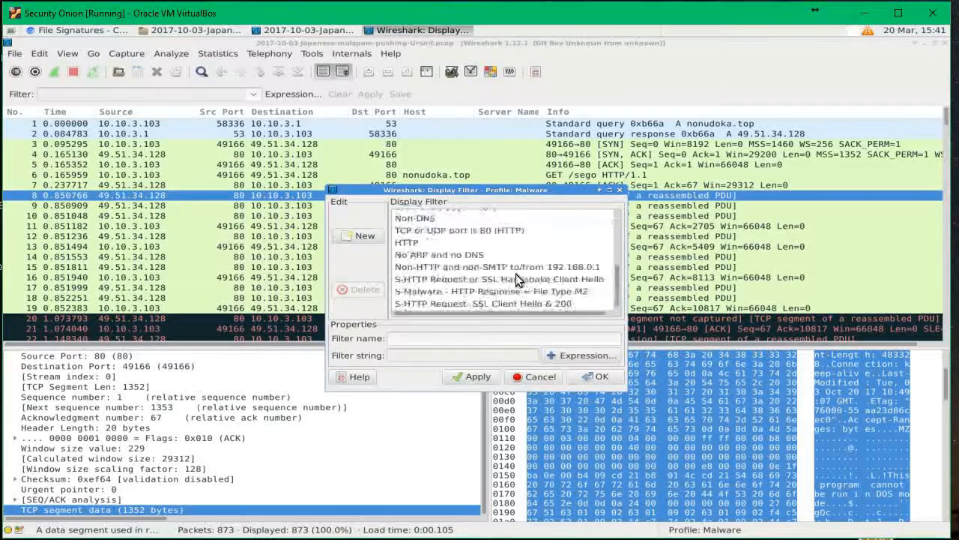
{"action": "left_click", "coordinate": [494, 295]}
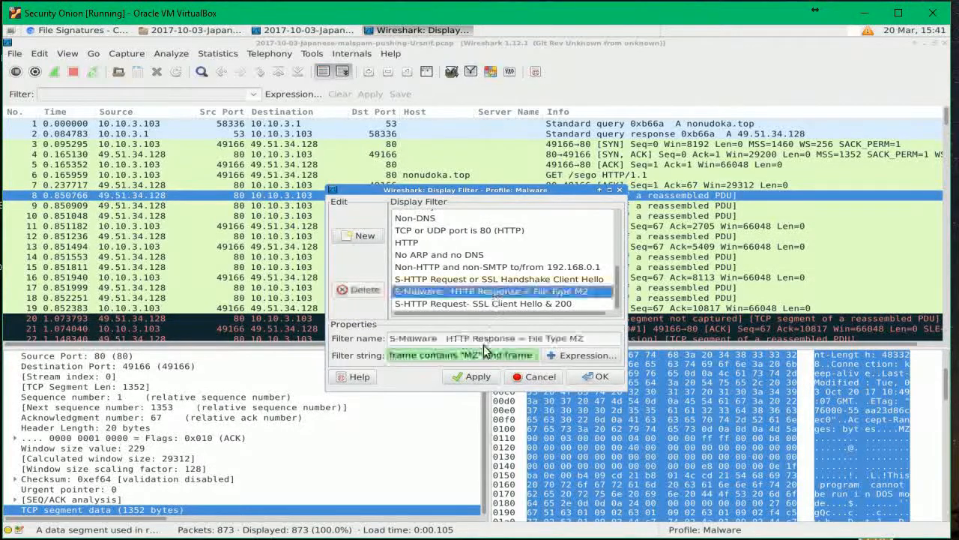
{"action": "left_click", "coordinate": [584, 377]}
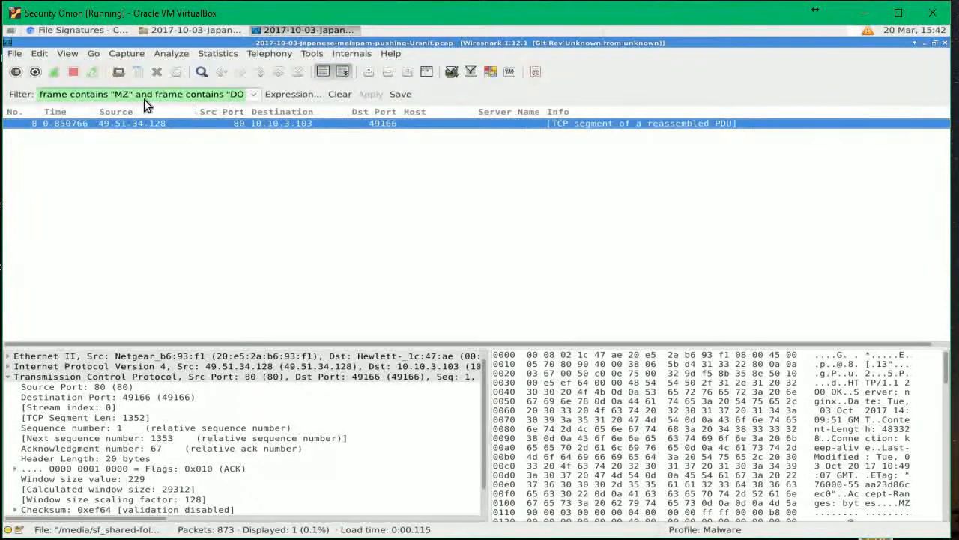
Step: Add the missing closing quote so the filter reads frame contains "MZ" and frame contains "DOS"
{"action": "left_click", "coordinate": [206, 95]}
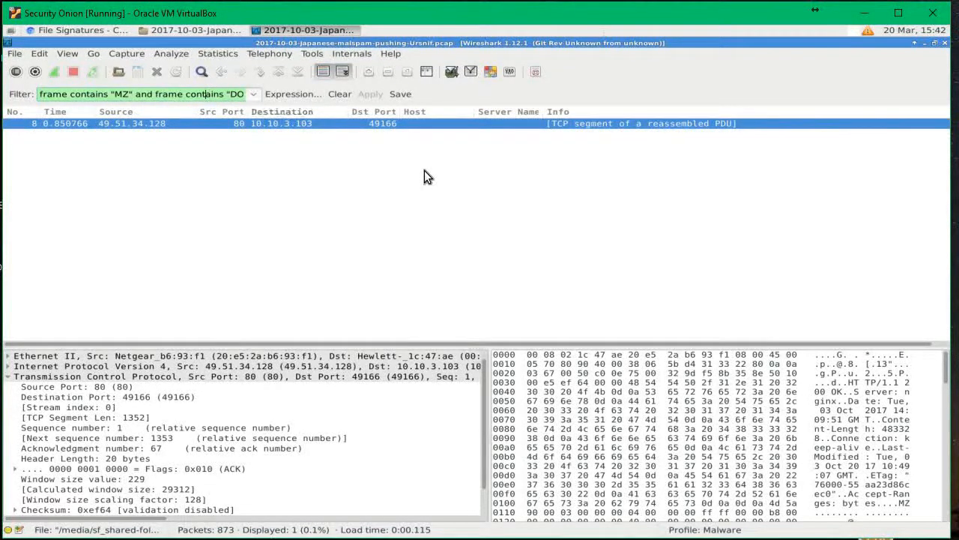
{"action": "key", "text": "Right"}
{"action": "key", "text": "Right"}
{"action": "key", "text": "Right"}
{"action": "key", "text": "Right"}
{"action": "key", "text": "Right"}
{"action": "key", "text": "Right"}
{"action": "key", "text": "Right"}
{"action": "key", "text": "Right"}
{"action": "key", "text": "Right"}
{"action": "type", "text": "\""}
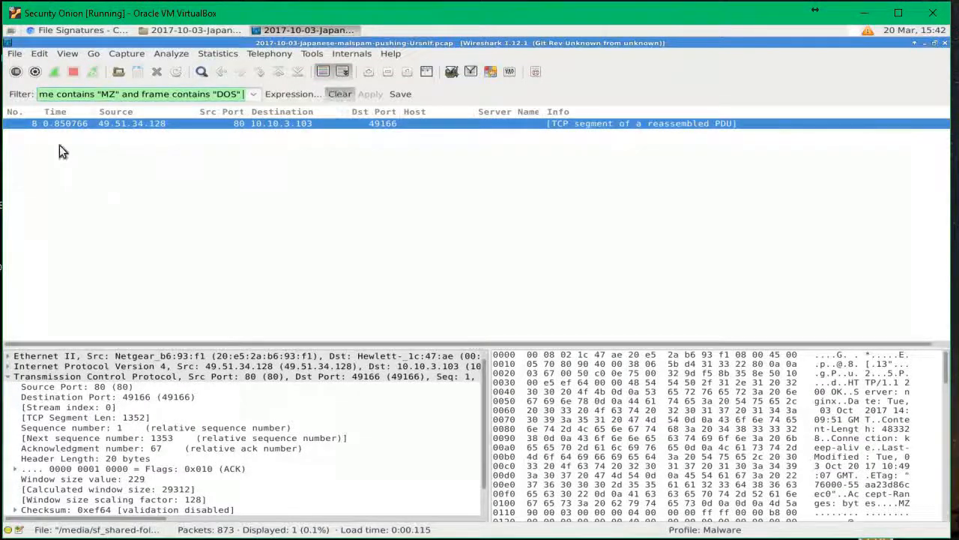
Step: Clear the display filter and list the capture's HTTP objects
{"action": "left_click", "coordinate": [339, 94]}
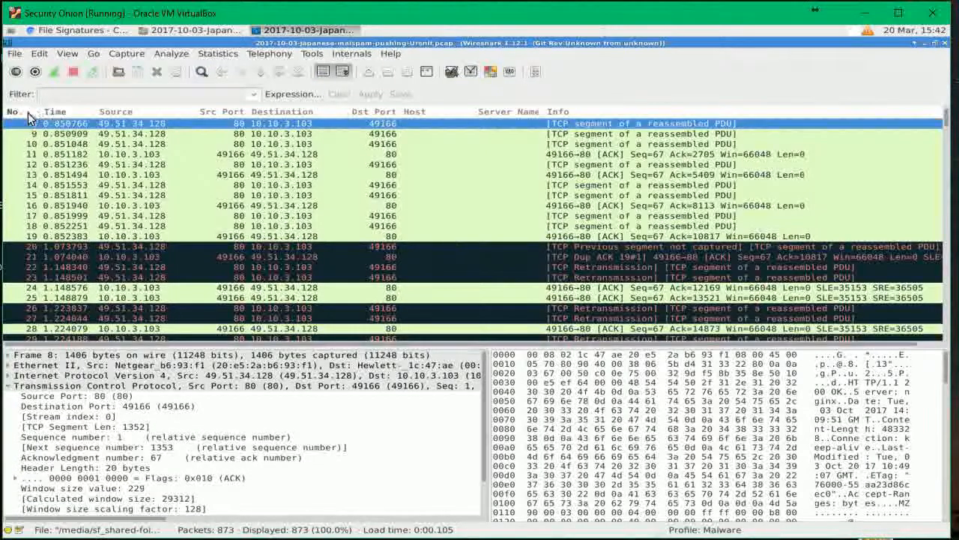
{"action": "left_click", "coordinate": [13, 57]}
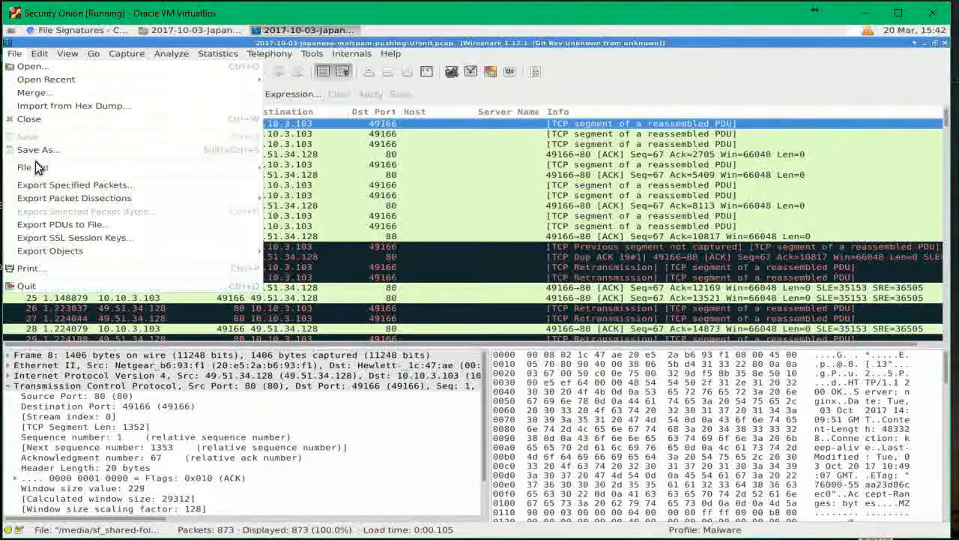
{"action": "mouse_move", "coordinate": [27, 244]}
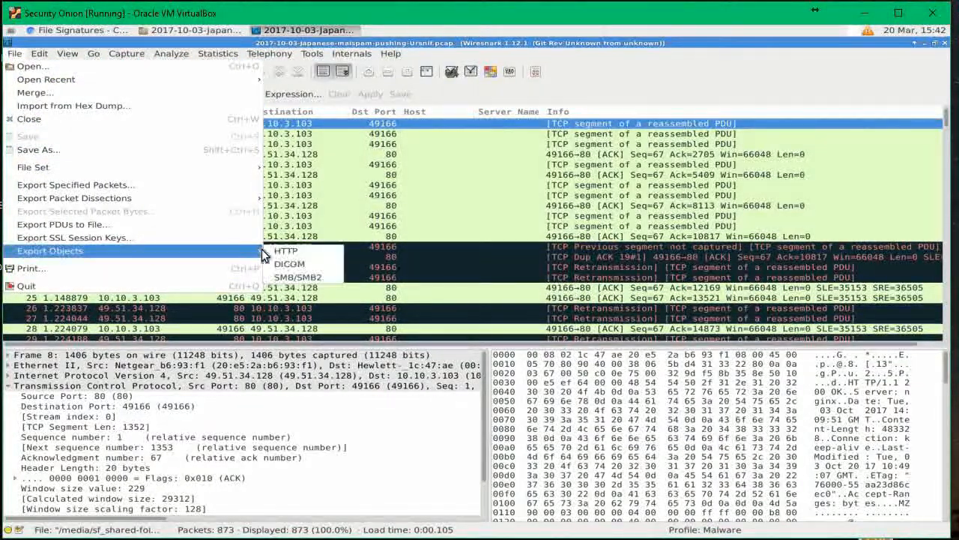
{"action": "left_click", "coordinate": [289, 251]}
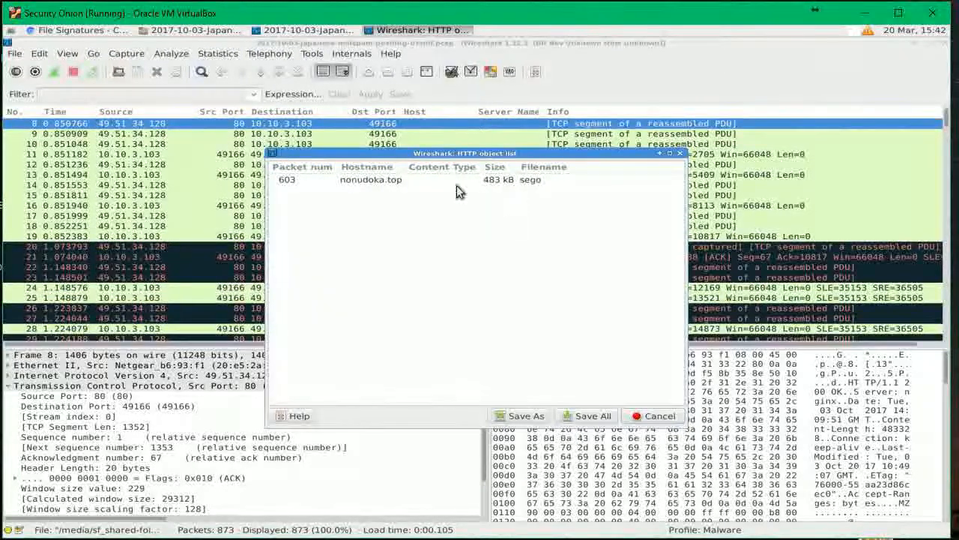
Step: Save the 483 kB sego object from nonudoka.top into the Ursnif pcap folder
{"action": "left_click", "coordinate": [398, 182]}
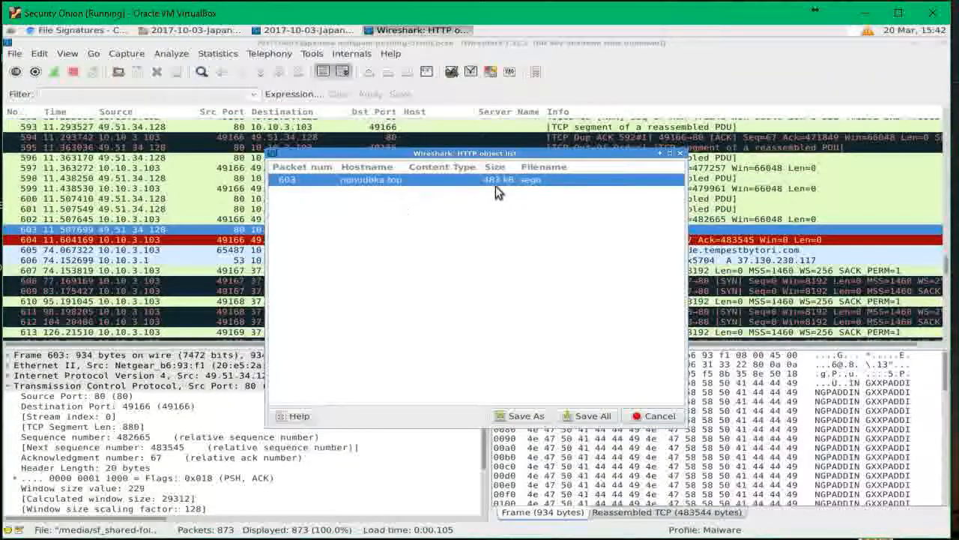
{"action": "left_click", "coordinate": [524, 417]}
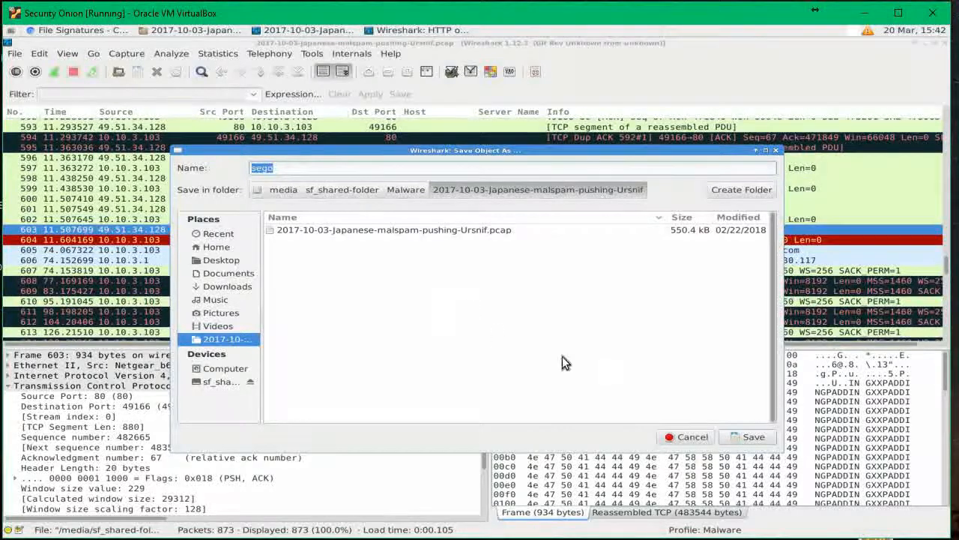
{"action": "left_click", "coordinate": [746, 439]}
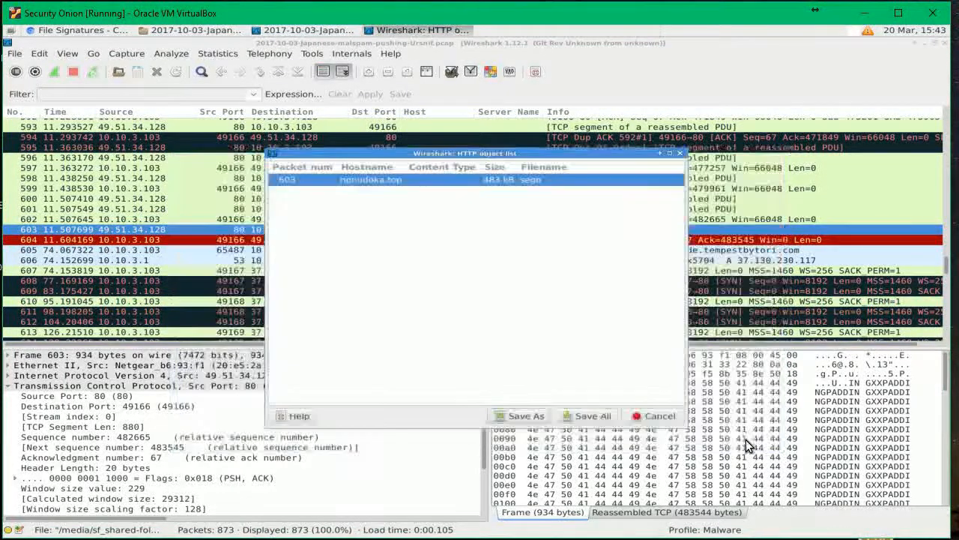
Step: Close the HTTP object list and view the Ursnif folder in Thunar, with sego beside the 2017-10-03 pcap
{"action": "left_click", "coordinate": [680, 154]}
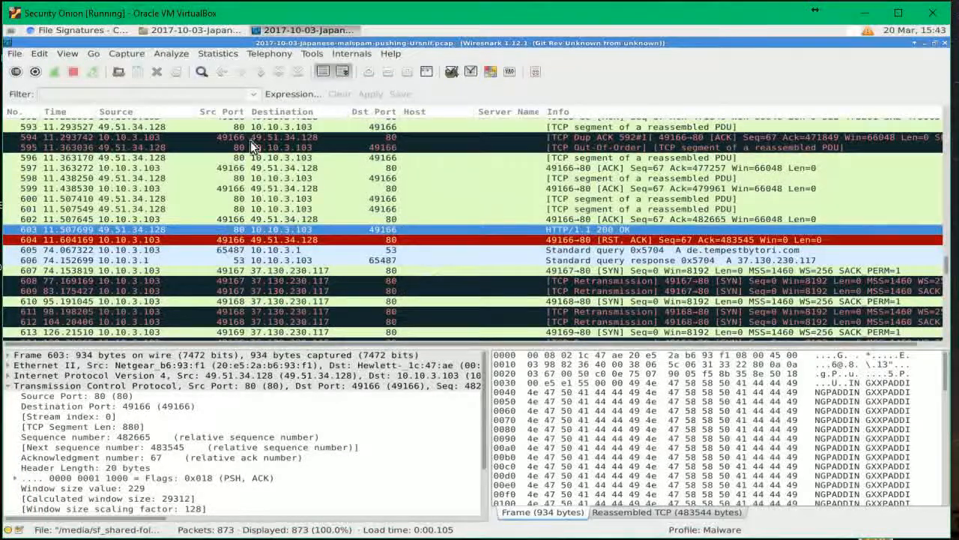
{"action": "left_click", "coordinate": [201, 29]}
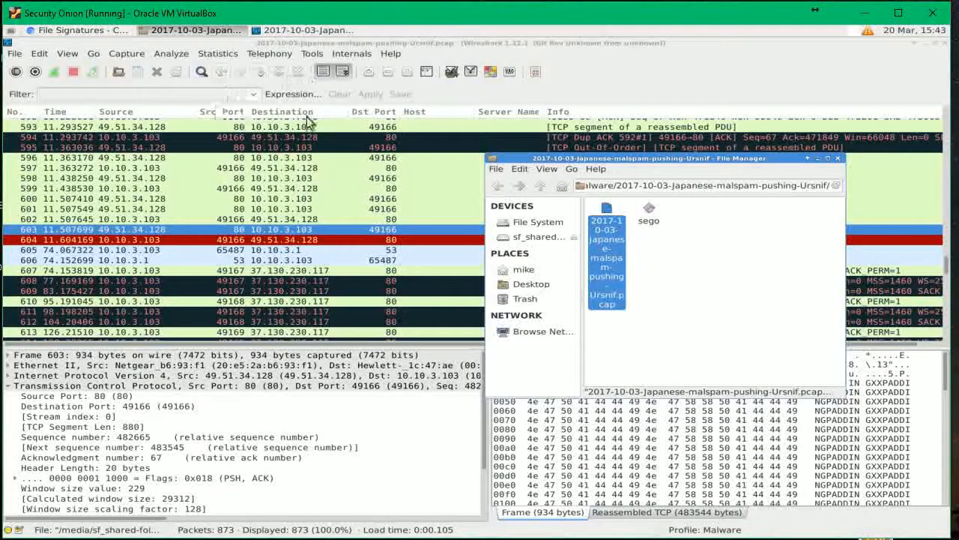
{"action": "left_click", "coordinate": [82, 30]}
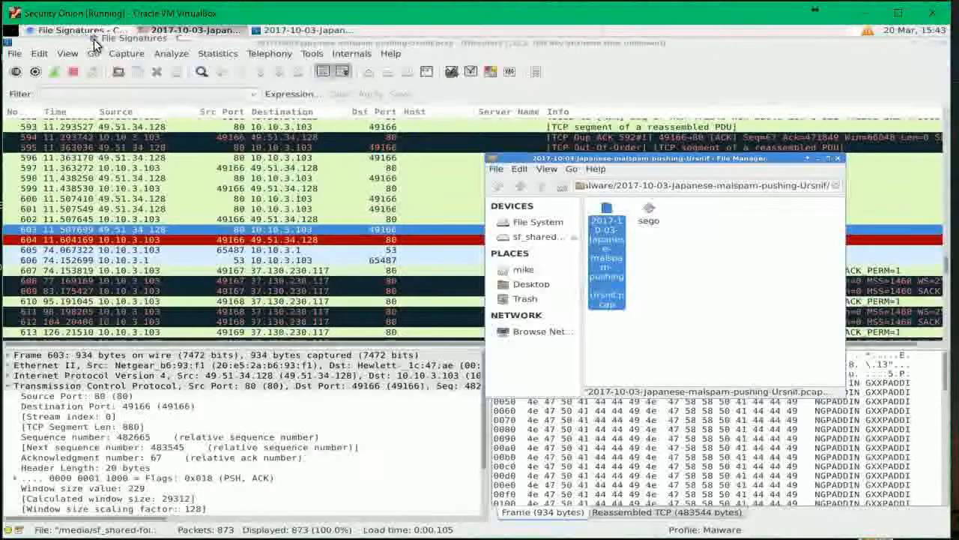
Step: Bring Chromium forward on the VirusTotal tab showing the File upload-and-scan page
{"action": "left_click", "coordinate": [111, 32]}
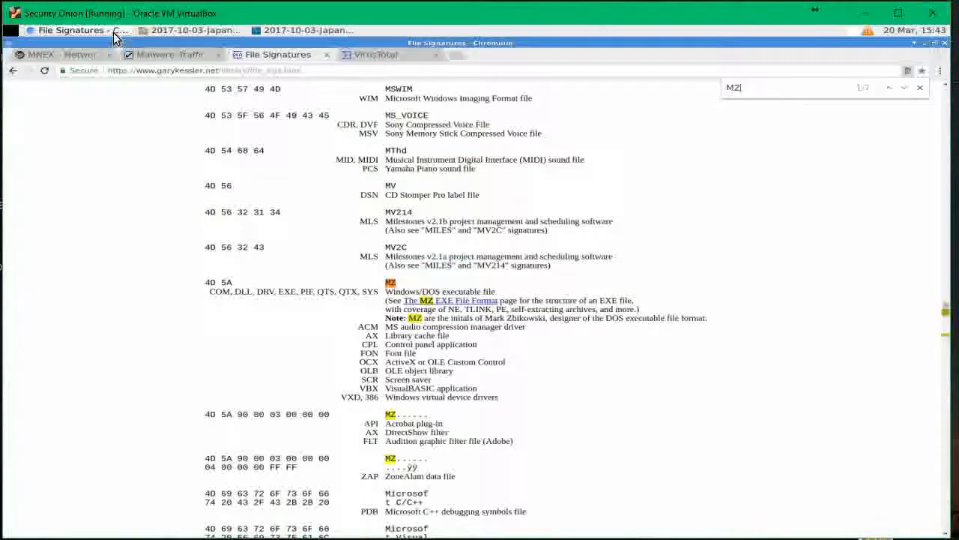
{"action": "left_click", "coordinate": [390, 56]}
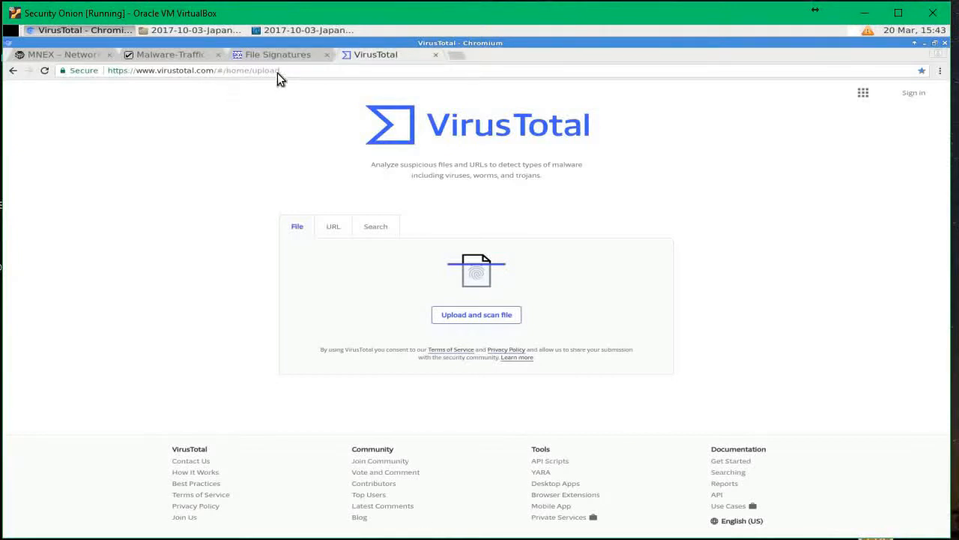
{"action": "left_click", "coordinate": [942, 9]}
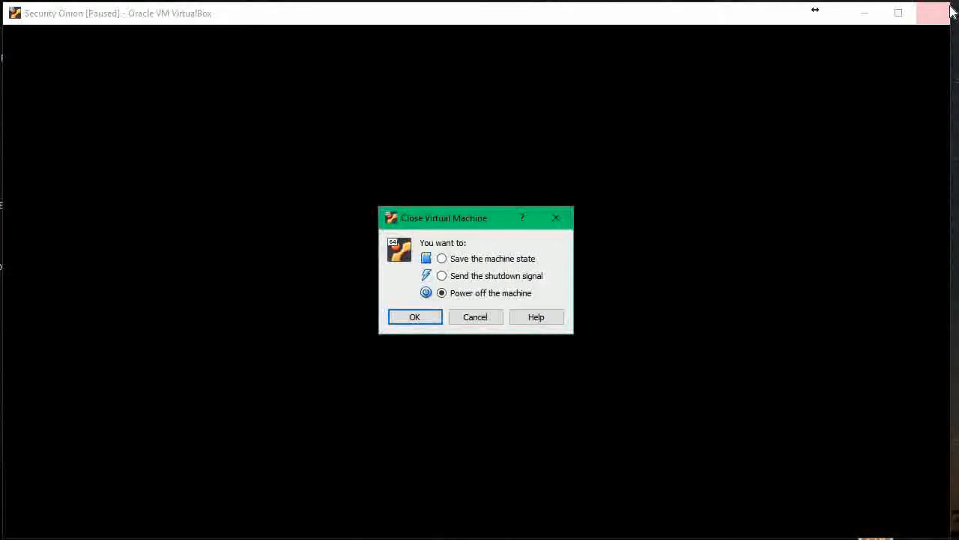
{"action": "left_click", "coordinate": [475, 316]}
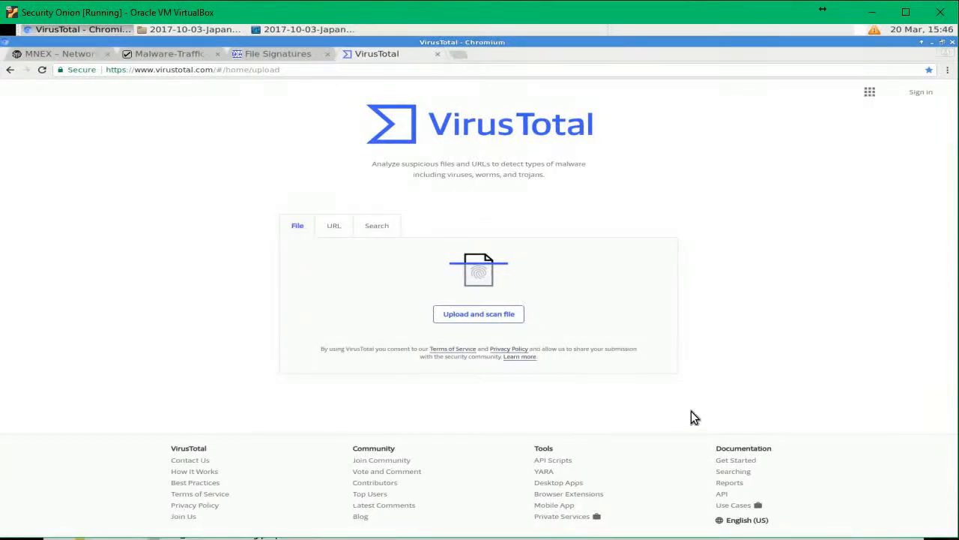
Step: Upload the 483.3 kB sego file from the Public folder to VirusTotal for scanning
{"action": "left_click", "coordinate": [483, 318]}
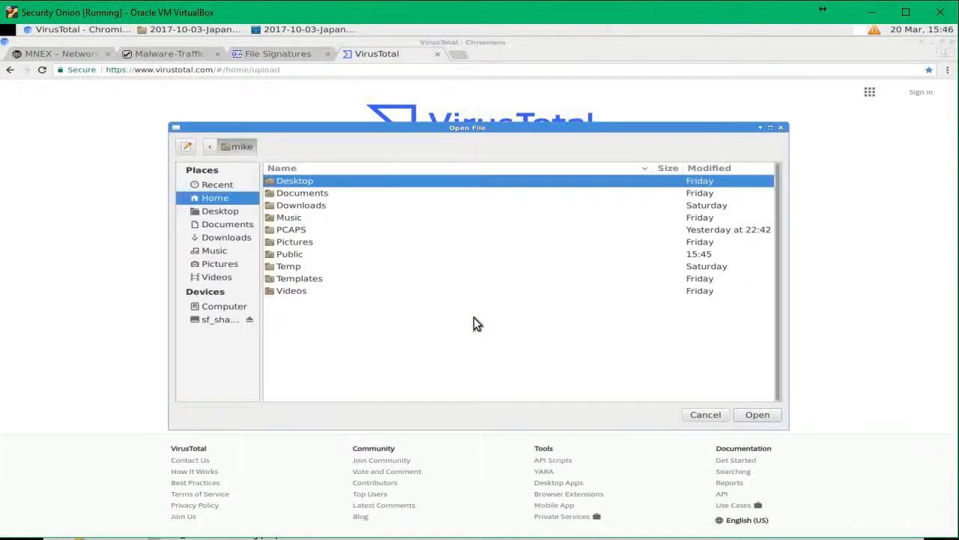
{"action": "double_click", "coordinate": [288, 255]}
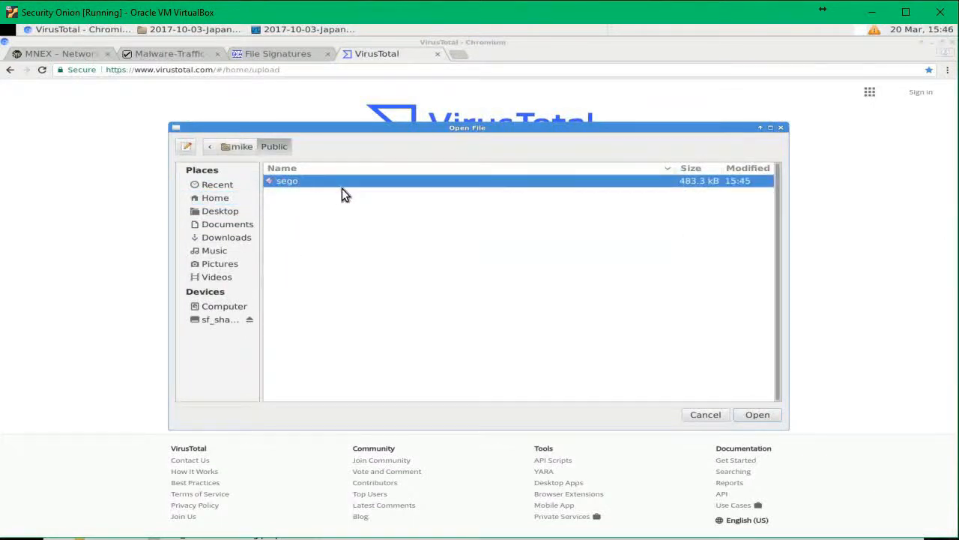
{"action": "left_click", "coordinate": [753, 415]}
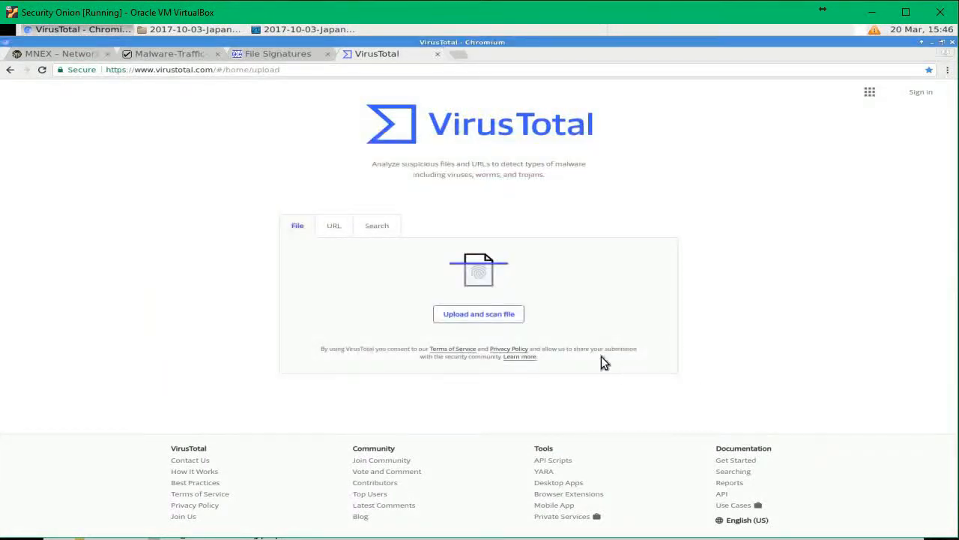